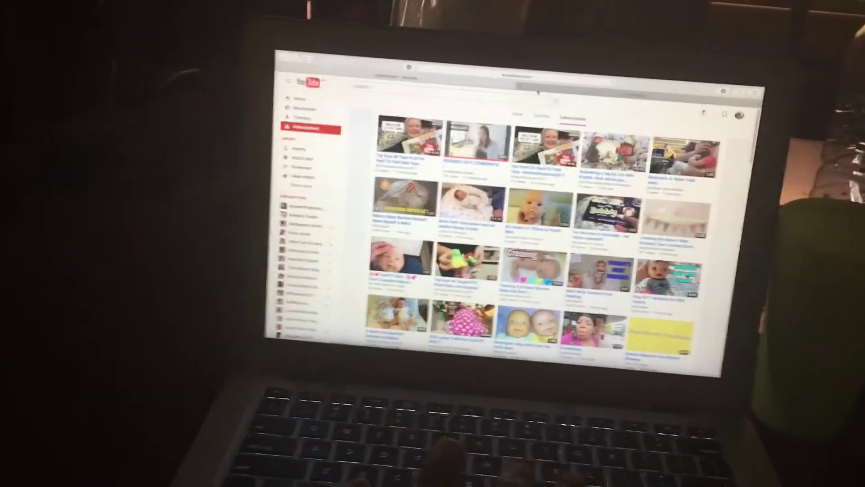
pyautogui.hotkey('ctrl', 'Tab')
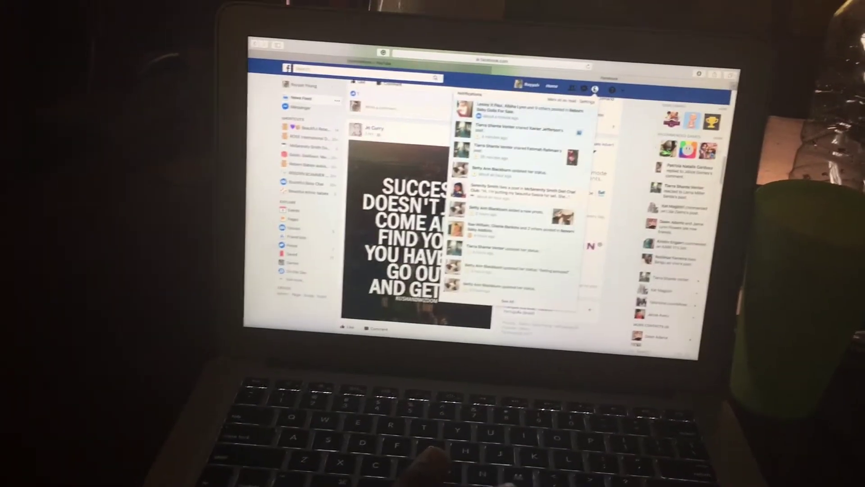
pyautogui.click(547, 86)
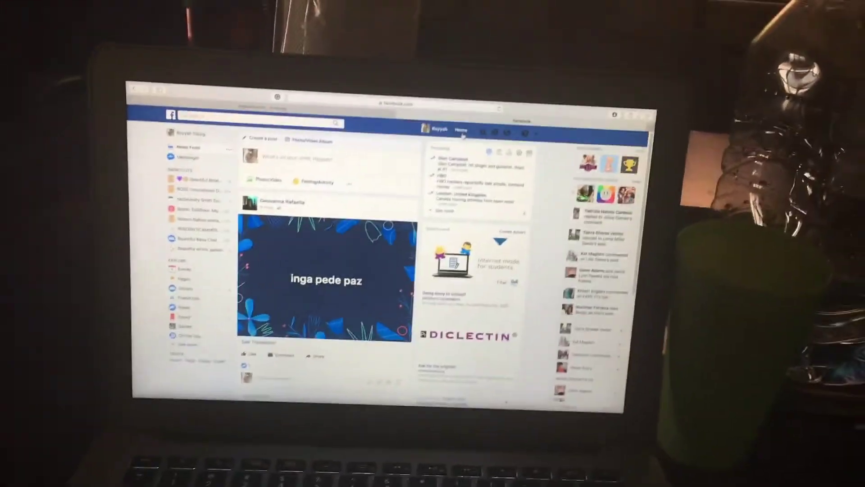